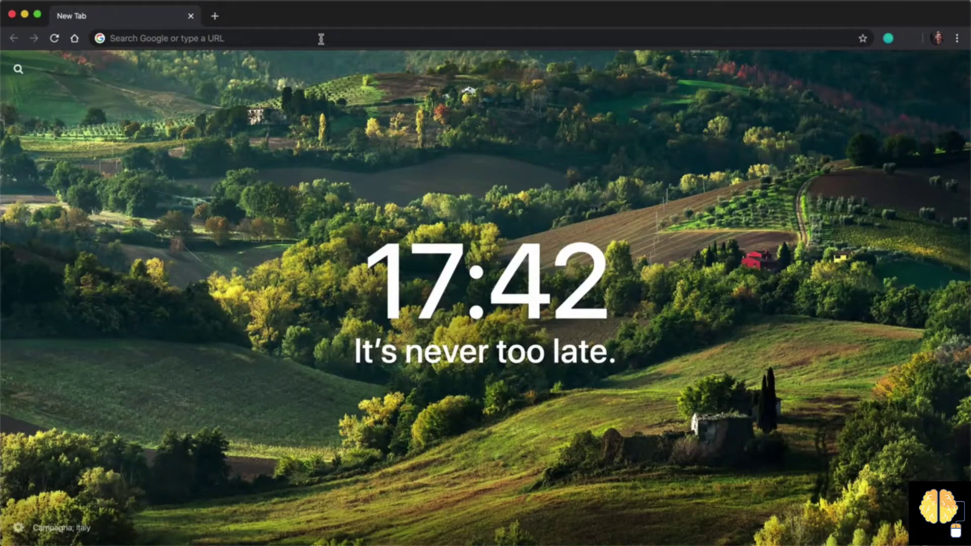
Open canva.com and log in to the account with Facebook.
left_click(317, 38)
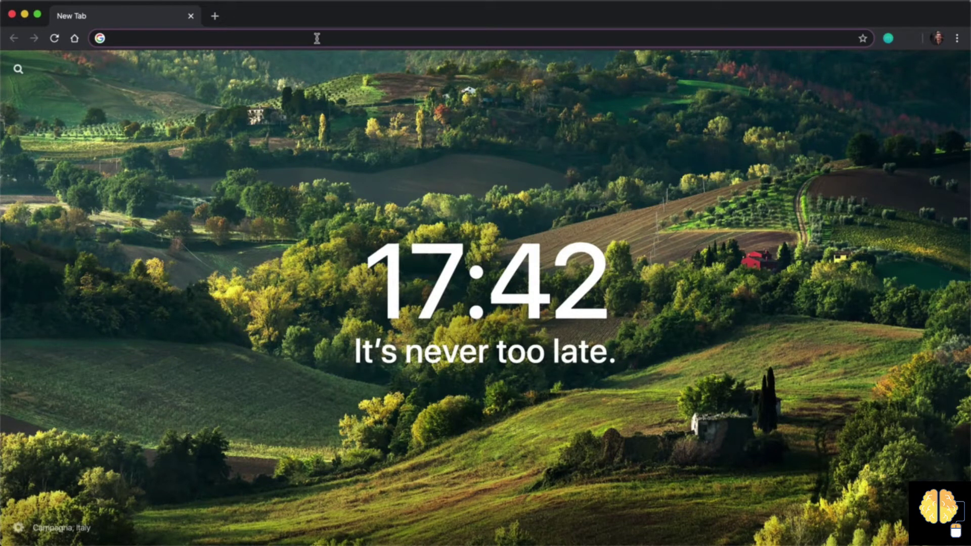
type("canva")
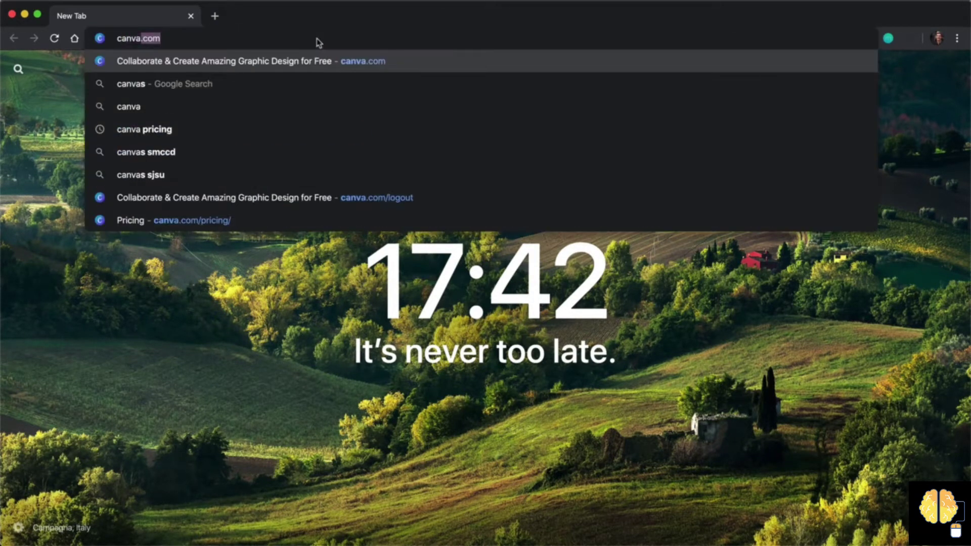
key("Return")
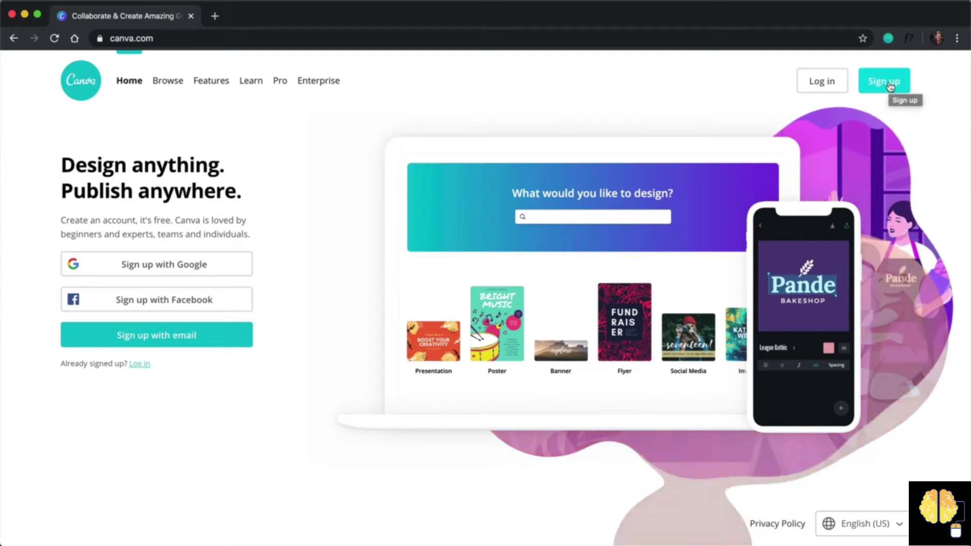
left_click(821, 79)
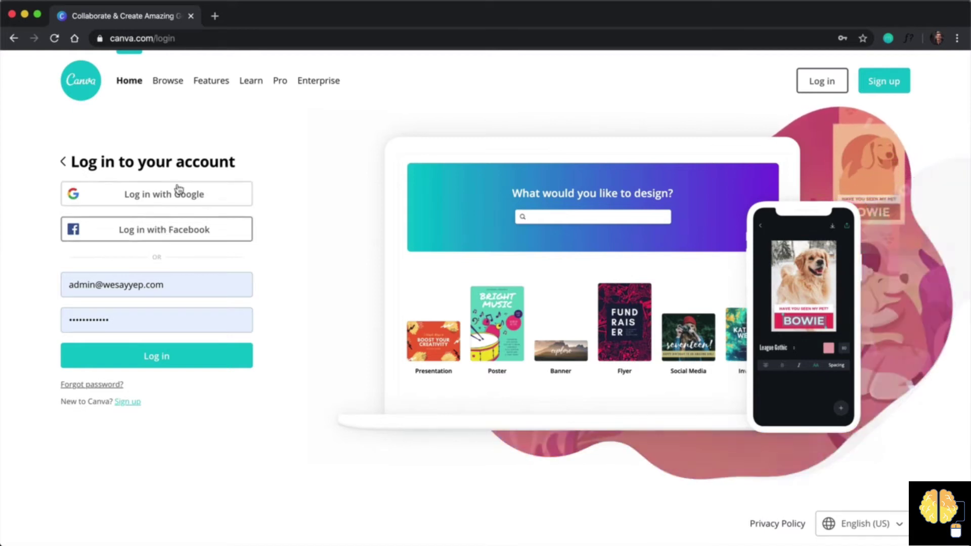
left_click(199, 234)
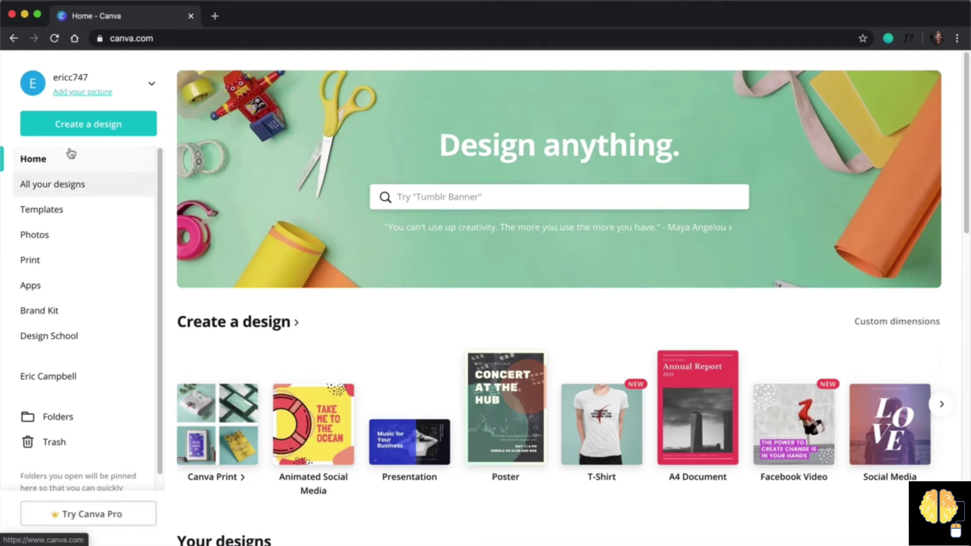
Create a new A4 Document design and apply the leafy Tea Party template to its page.
left_click(74, 130)
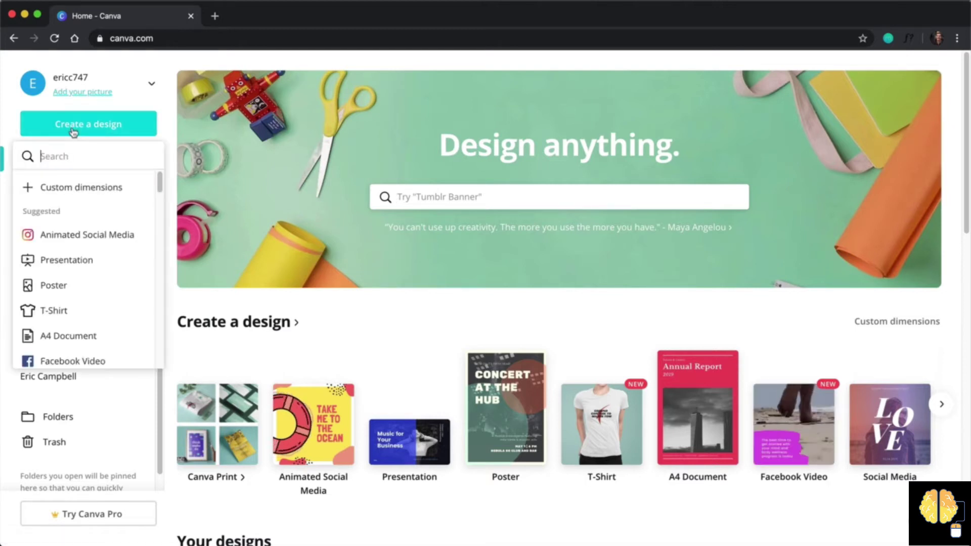
left_click(102, 335)
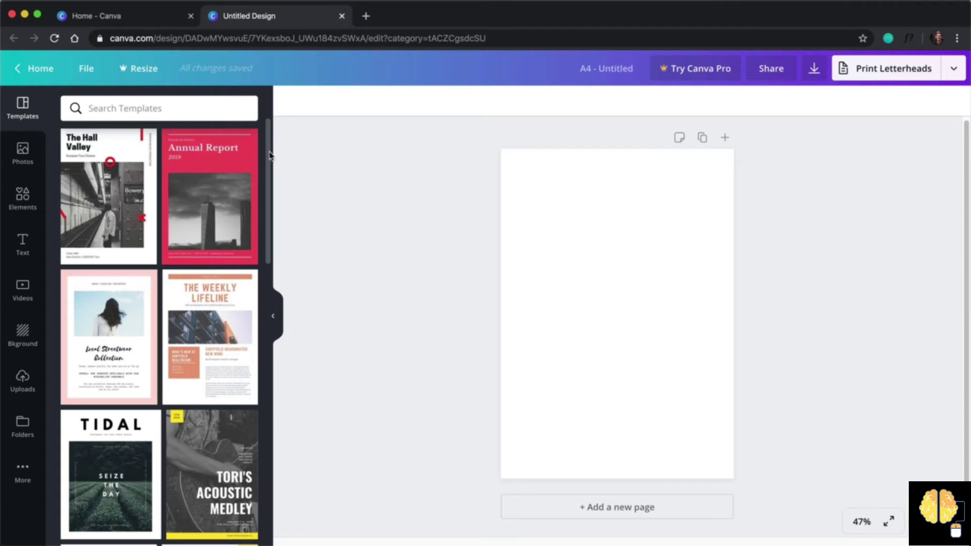
left_click_drag(269, 154, 278, 545)
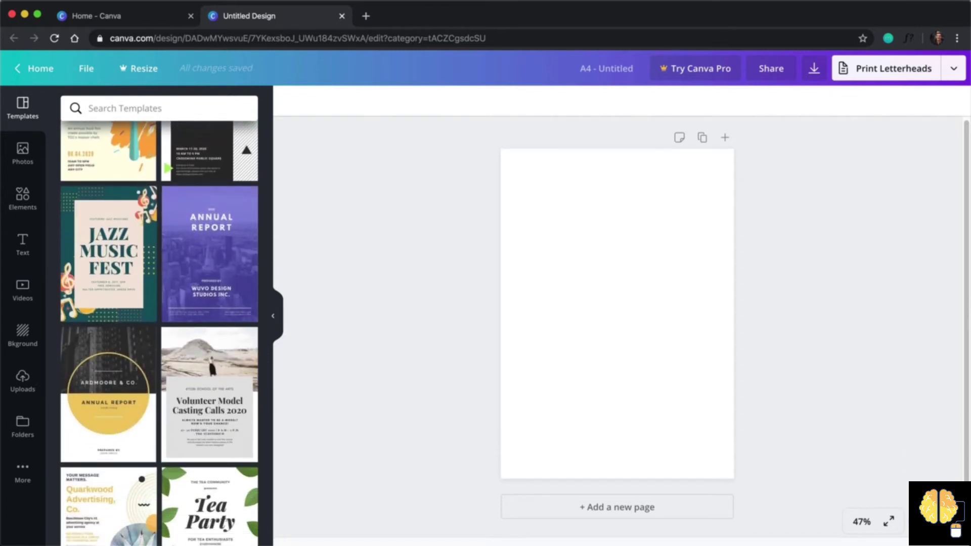
left_click(220, 492)
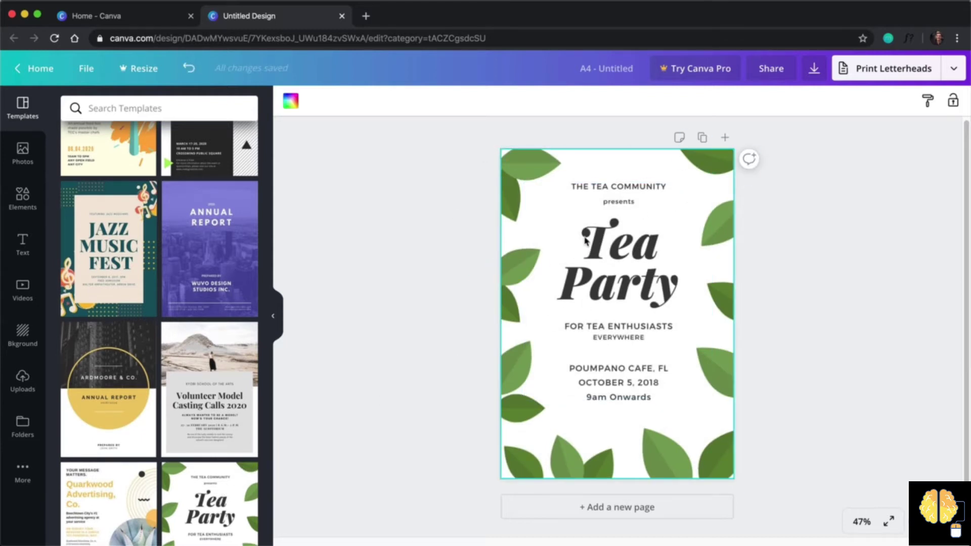
Replace the "Tea Party" title with "7 Copywriting Secrets For Beginners".
double_click(613, 251)
left_click(677, 285)
left_click_drag(659, 283, 586, 243)
type("7")
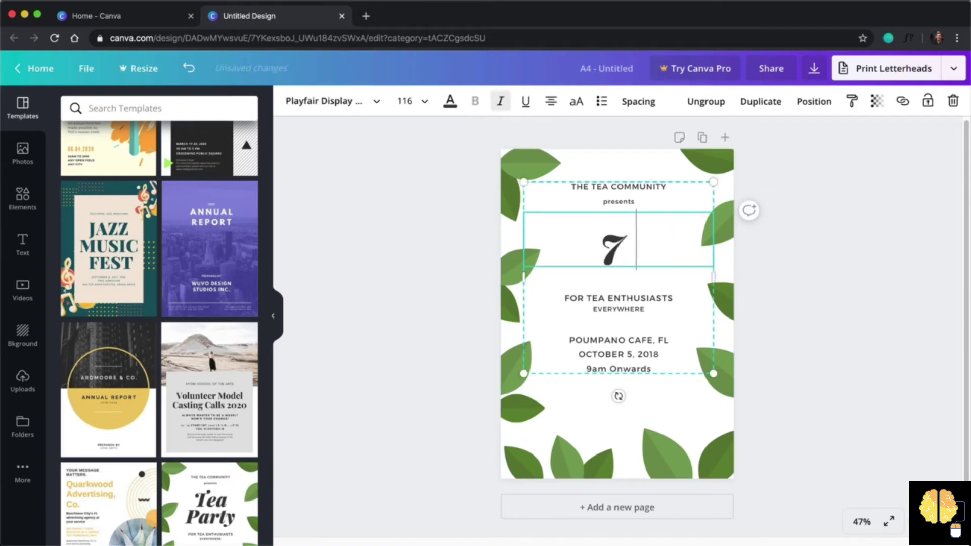
type(" Copywriting Secrets")
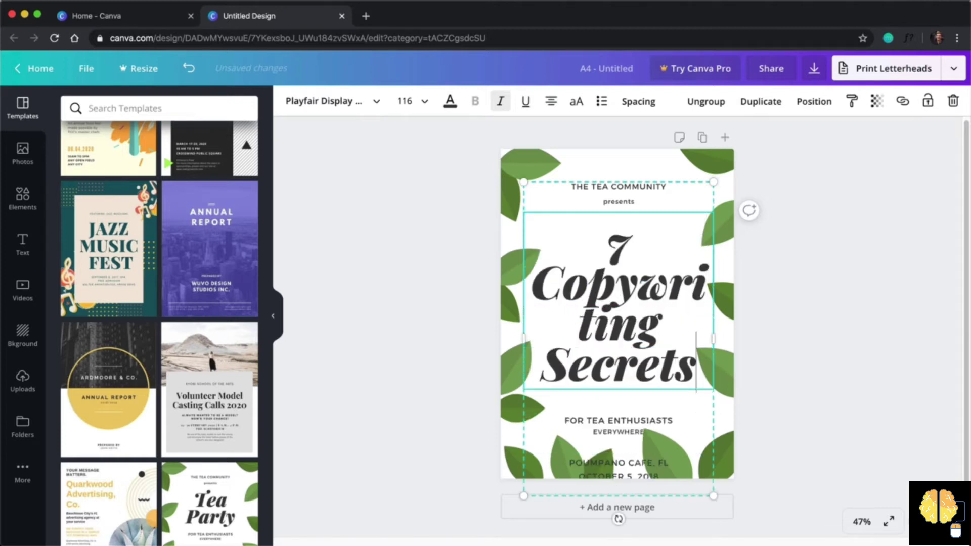
type(" For Beginners")
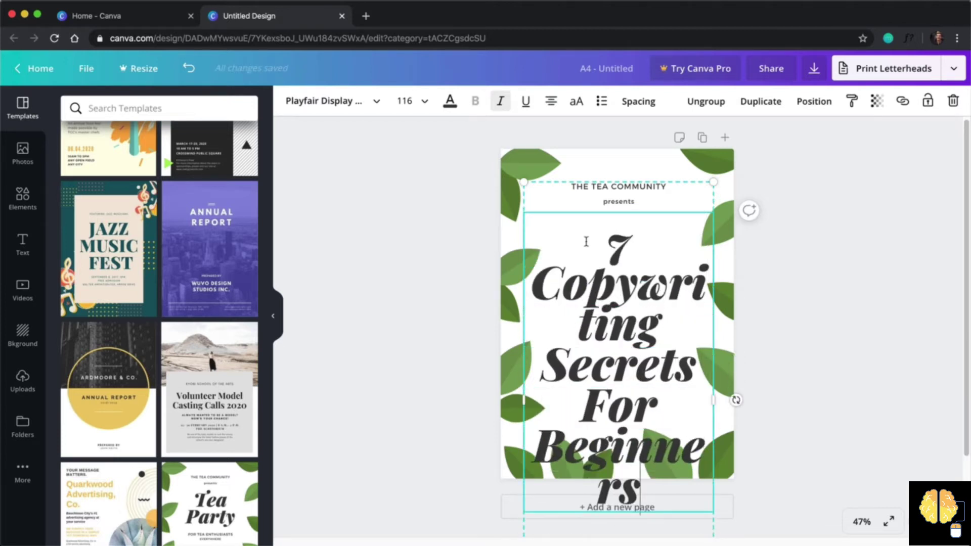
Set the font size of the whole title to 80.
key("ctrl+a")
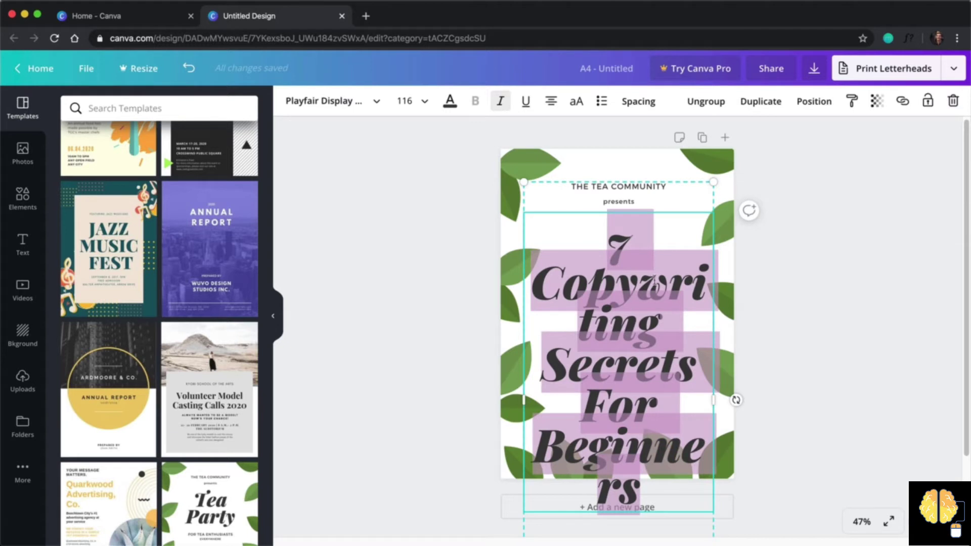
left_click(423, 103)
scroll(430, 245, "down", 6)
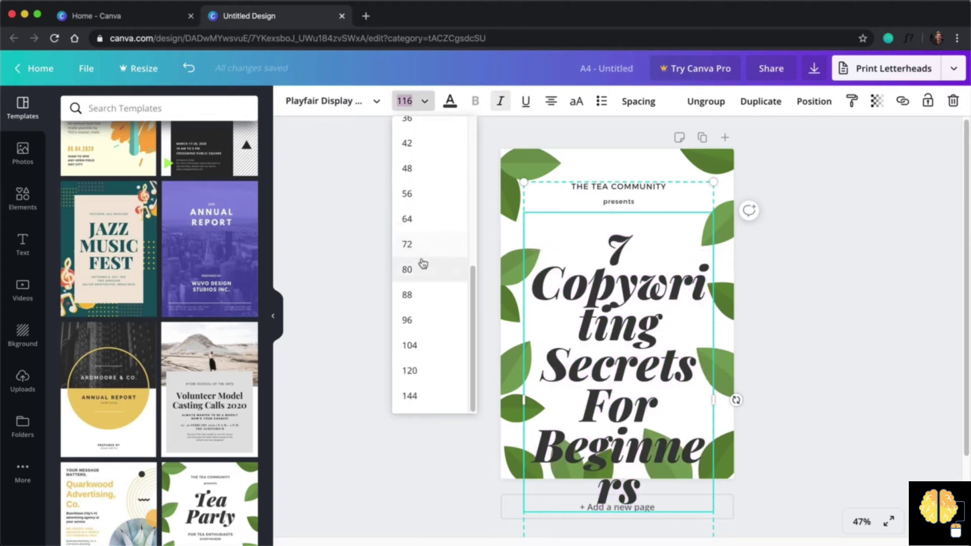
left_click(424, 265)
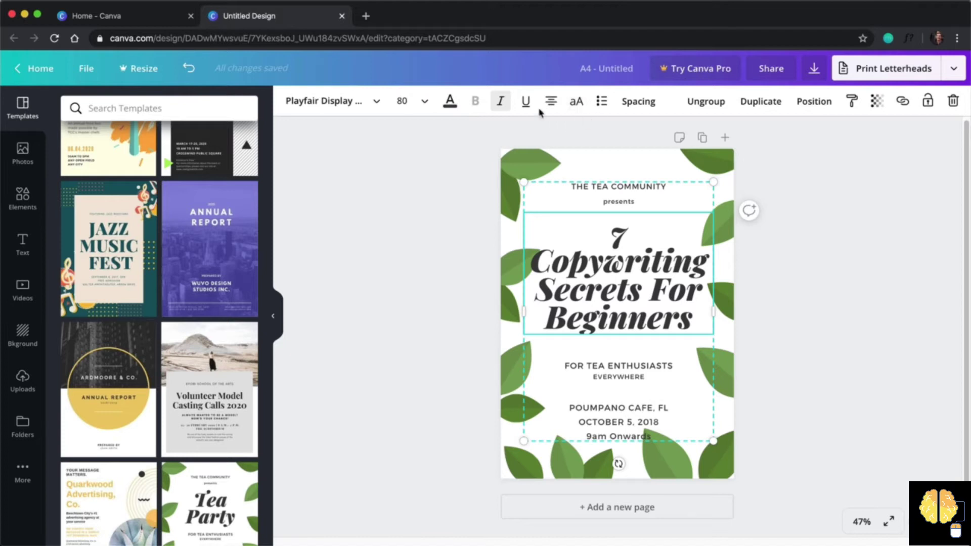
Replace "THE TEA COMMUNITY" above "presents" with the presenter's name.
left_click(632, 202)
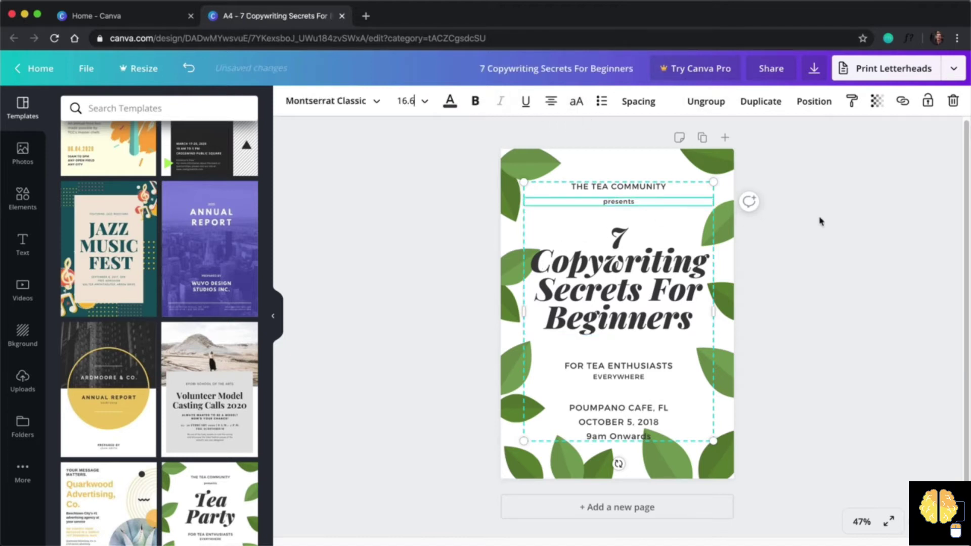
left_click(619, 188)
triple_click(620, 185)
type("ERIC.CAMP")
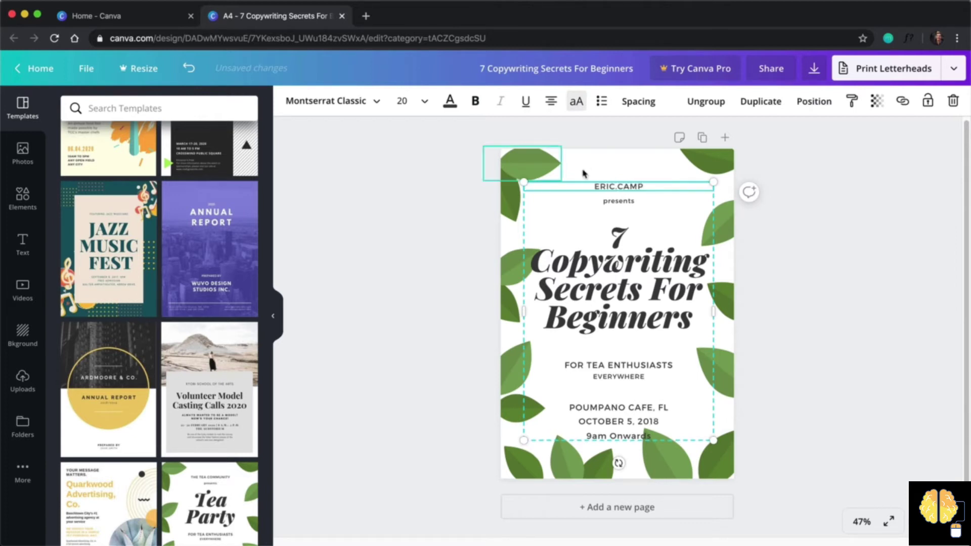
left_click(763, 204)
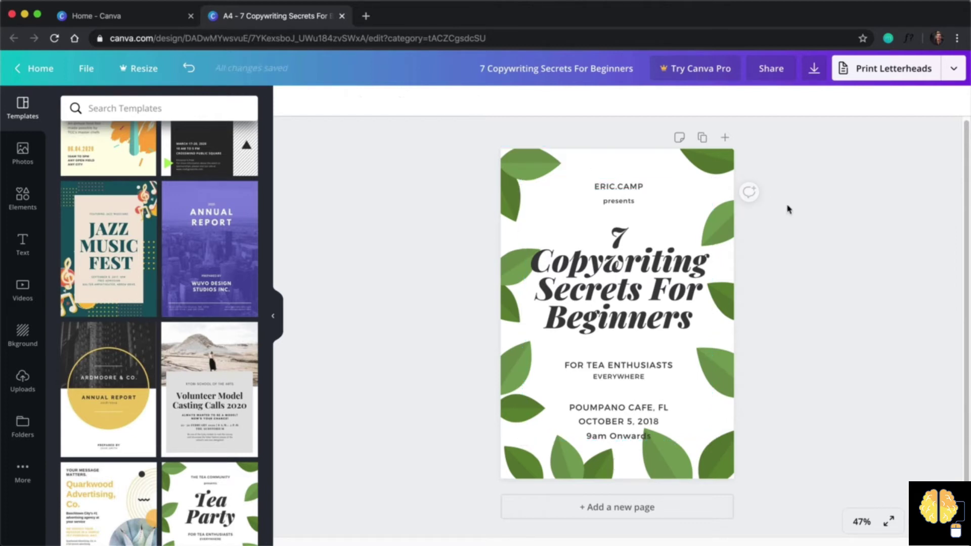
Delete the audience, "EVERYWHERE", venue and date, and time text below the title.
left_click(633, 369)
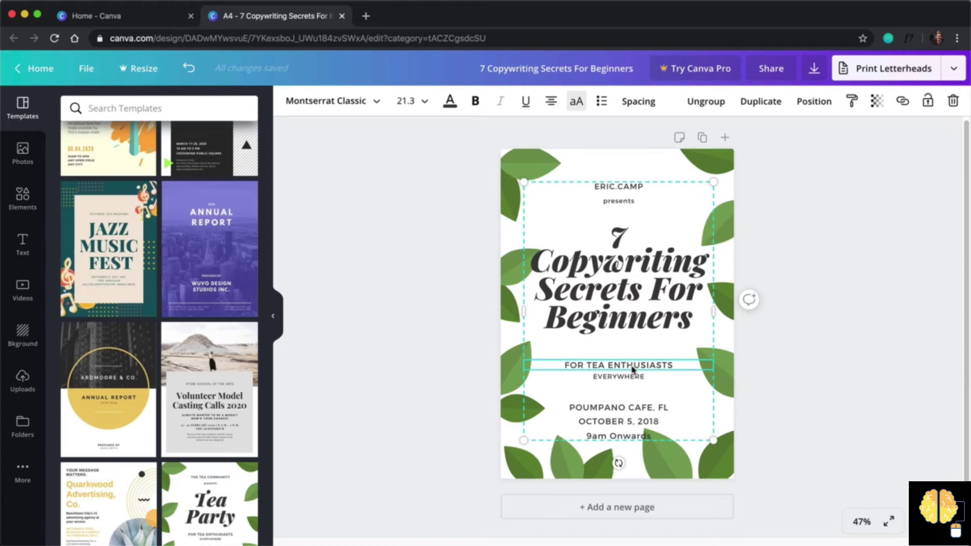
key("Delete")
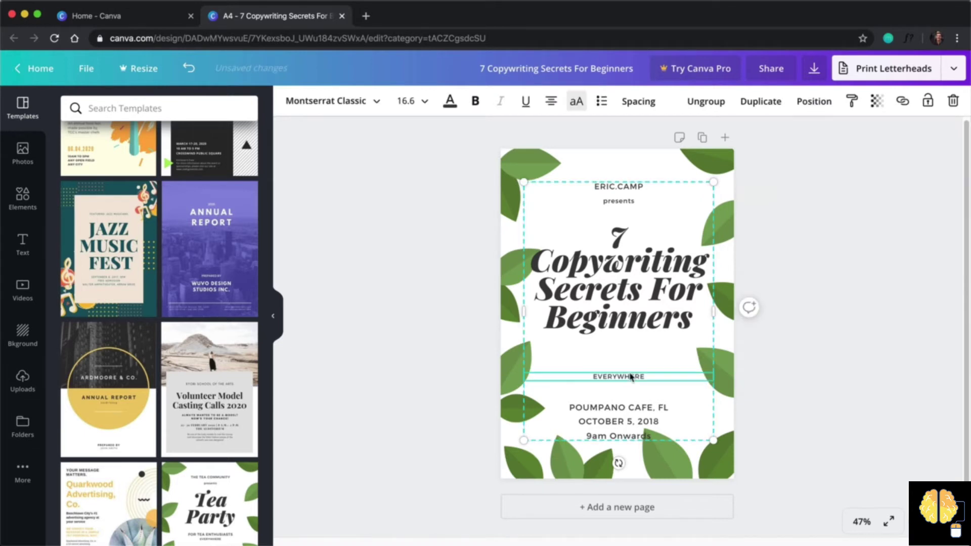
key("Delete")
left_click(617, 417)
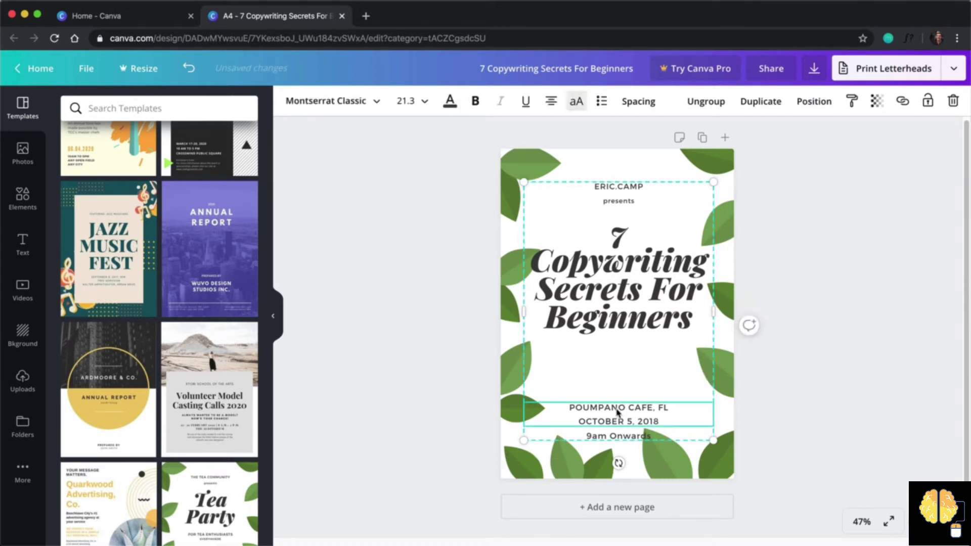
key("Delete")
left_click(617, 434)
key("Delete")
Reduce the title's font size to 64.
double_click(637, 328)
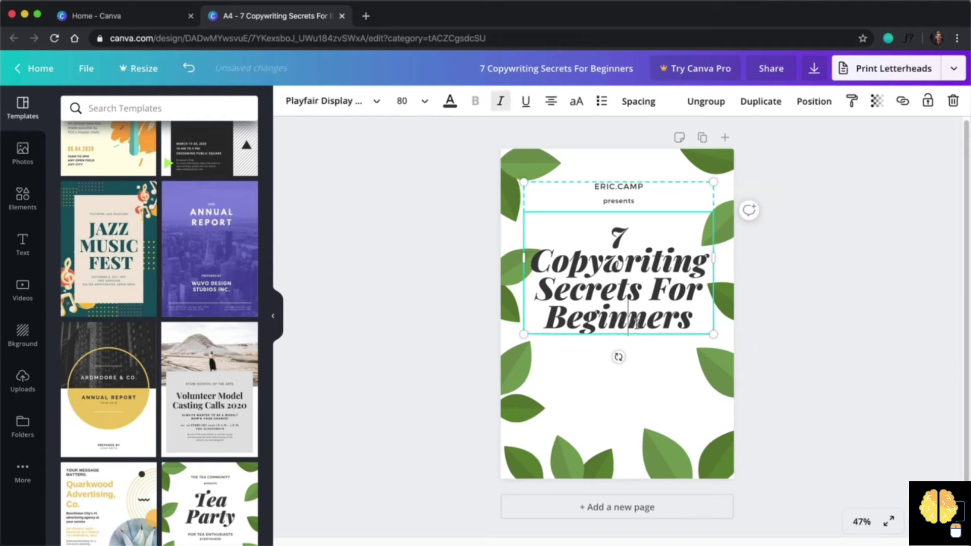
left_click_drag(693, 323, 532, 259)
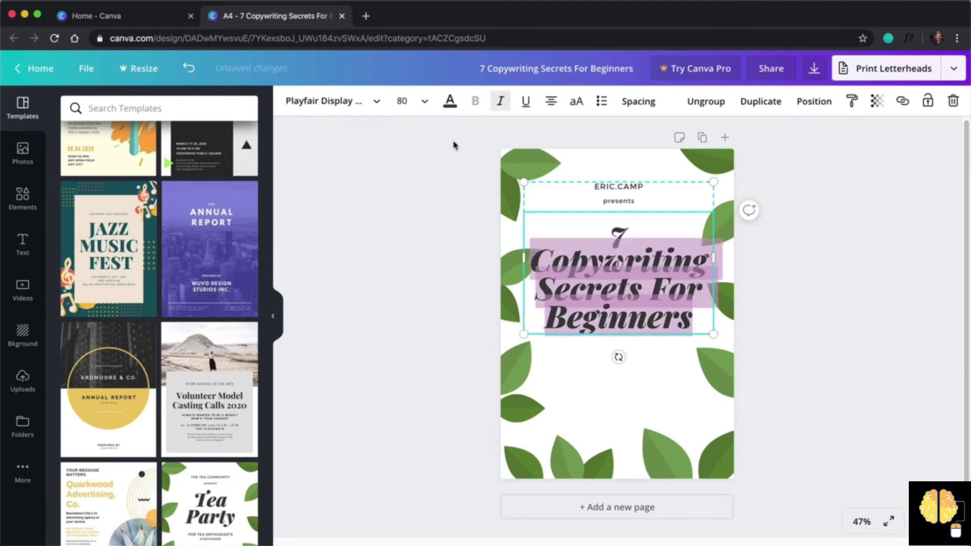
left_click(423, 102)
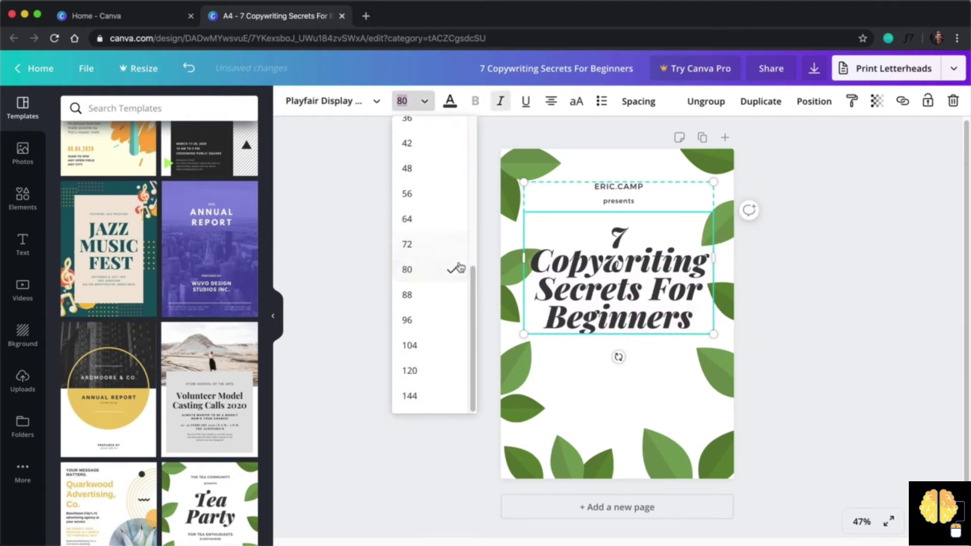
left_click(429, 226)
Set the title's line height to 1.4.
left_click(638, 107)
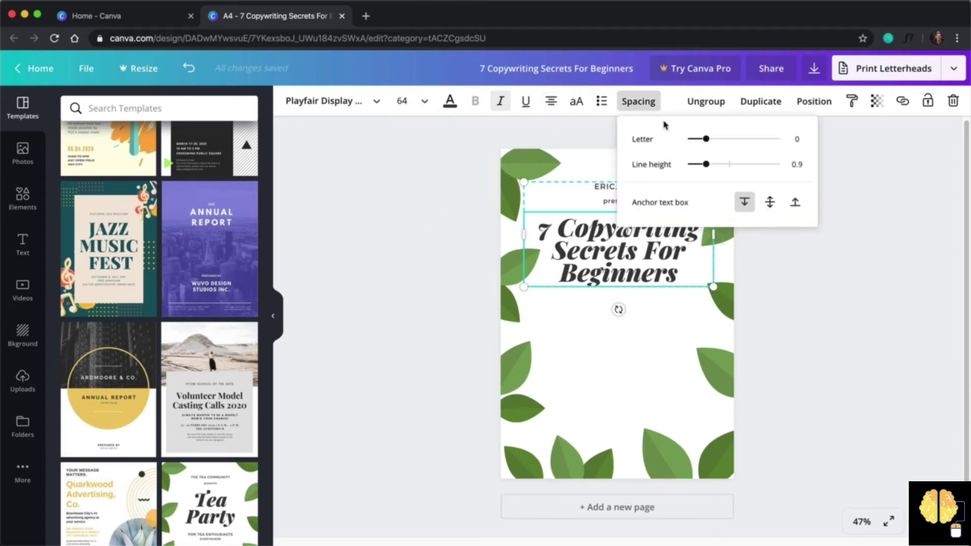
left_click_drag(706, 163, 731, 167)
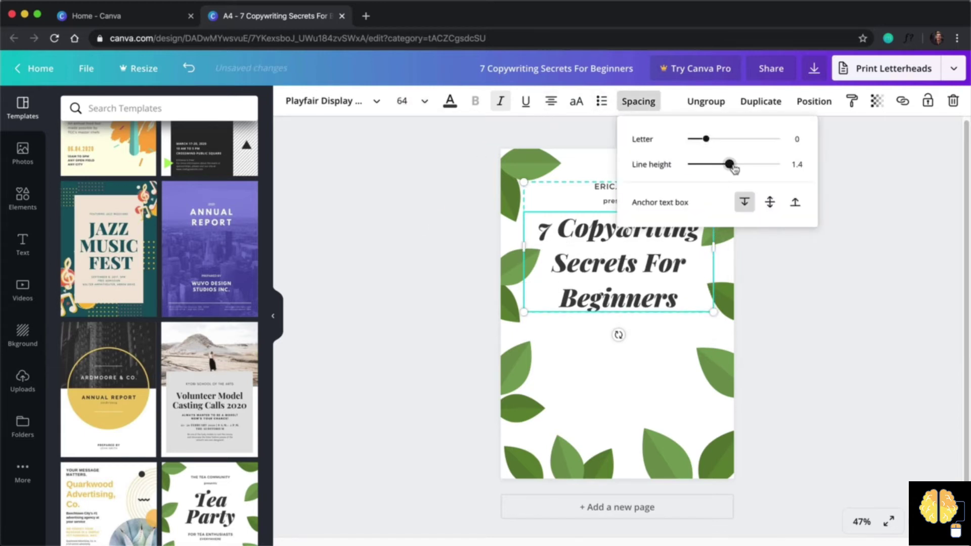
left_click(815, 273)
Narrow the cover text group so "7" sits on its own line, and centre the group between the leaves.
left_click(706, 258)
left_click_drag(713, 251, 671, 253)
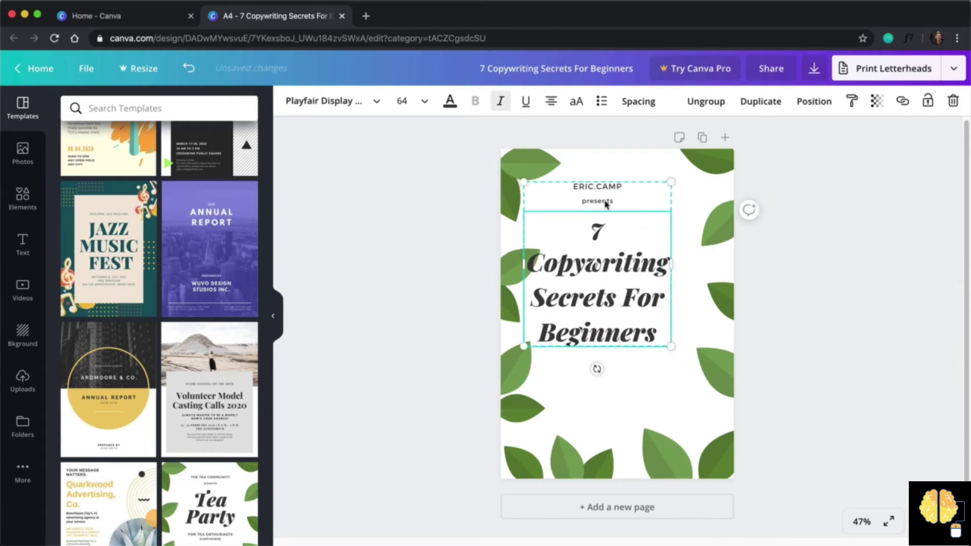
left_click_drag(596, 265, 618, 277)
left_click(764, 294)
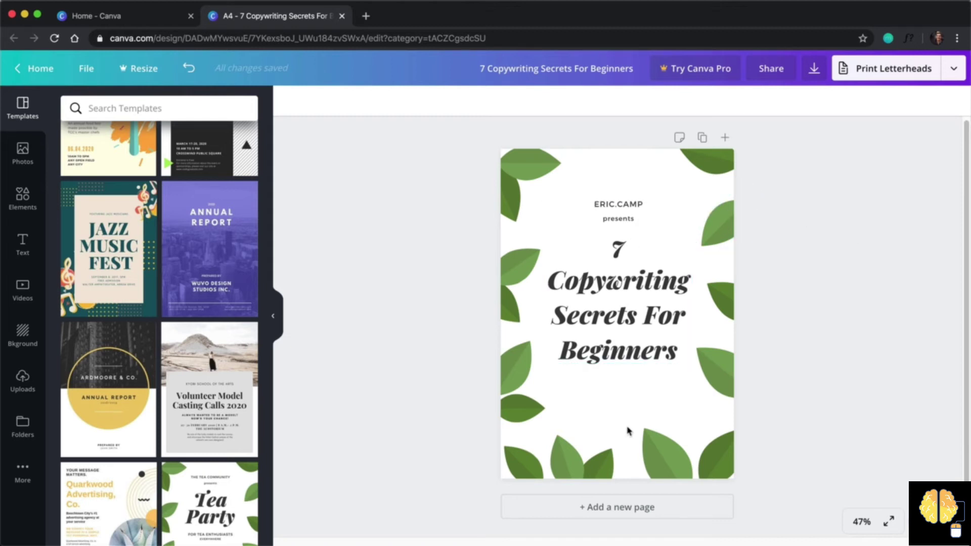
Add a blank second page to the design.
left_click(616, 506)
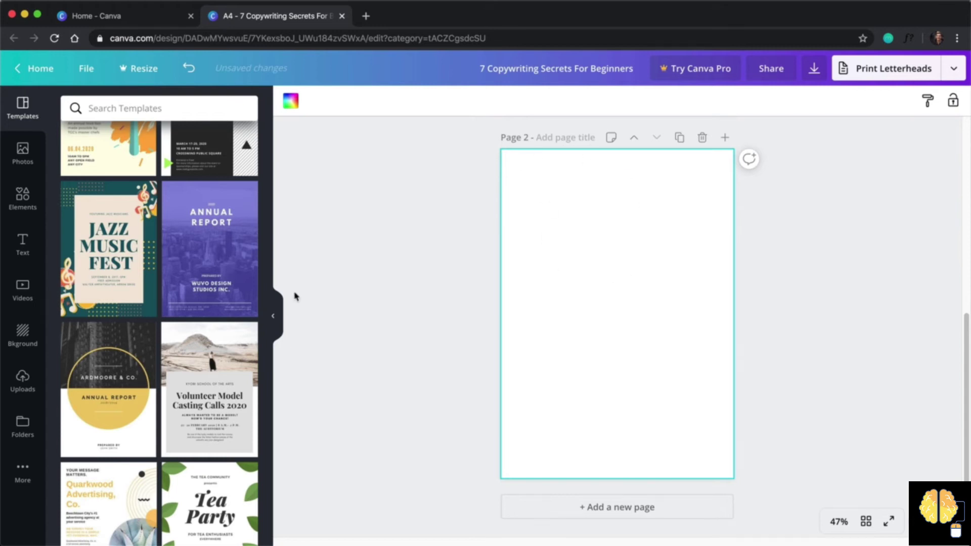
scroll(230, 345, "down", 6)
scroll(230, 345, "up", 3)
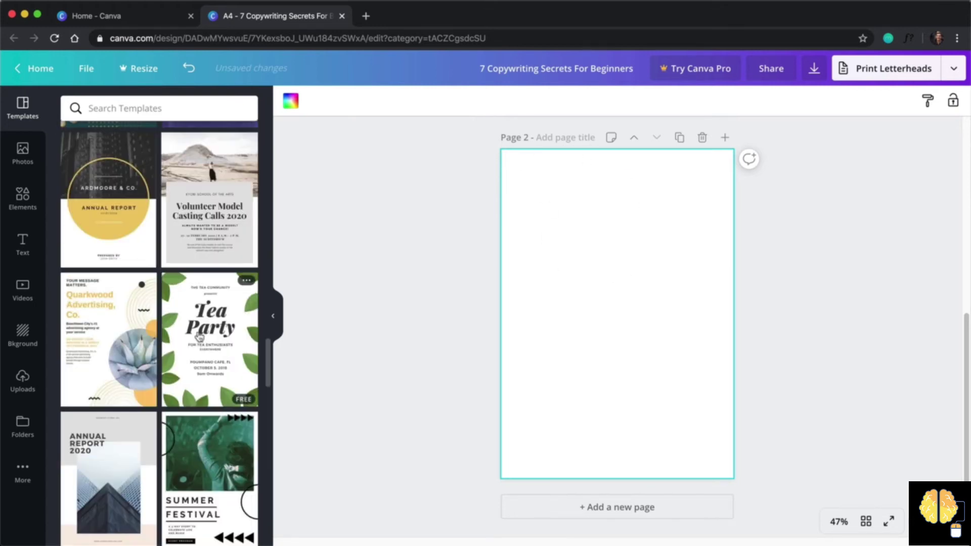
left_click(226, 320)
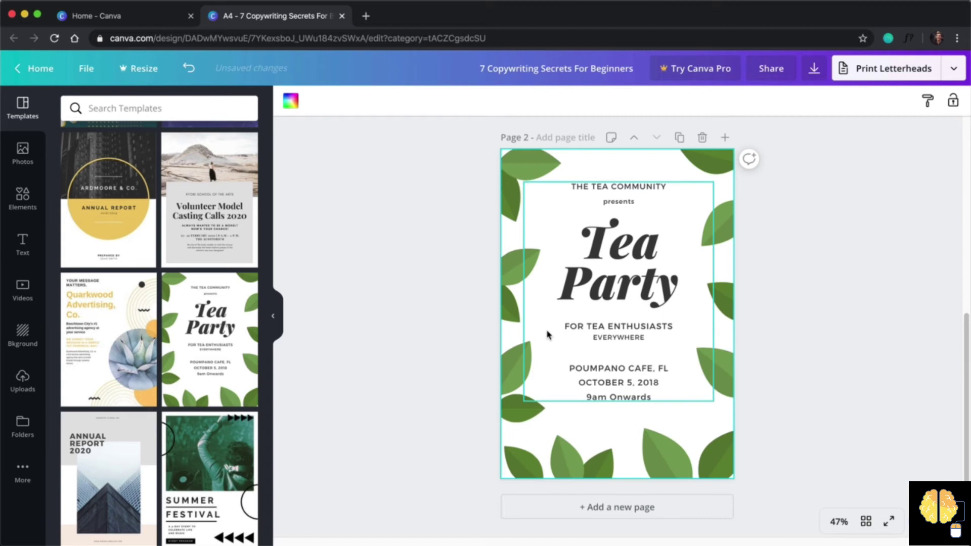
left_click_drag(439, 155, 728, 464)
key("Delete")
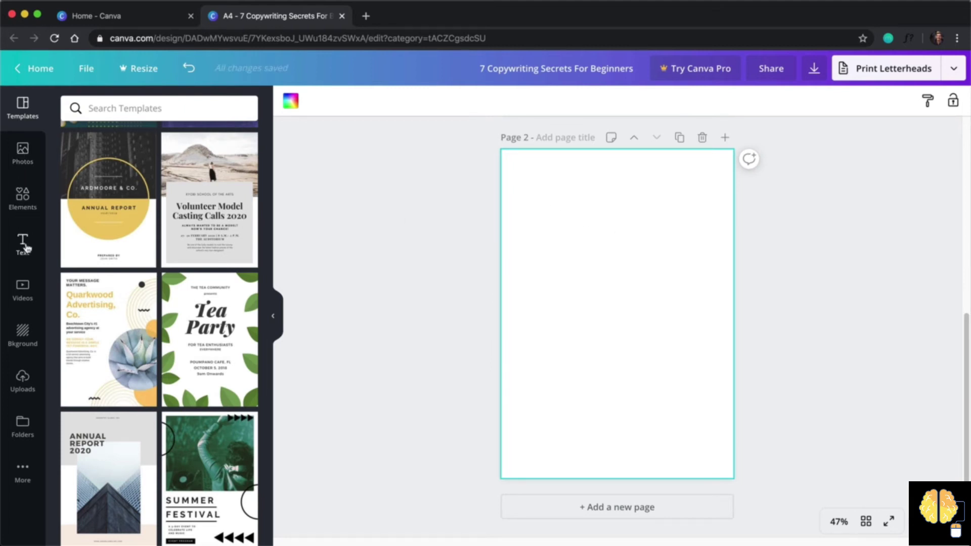
Add the heading "Introduction to this PDF" to page 2 and place it near the top of the page.
left_click(23, 245)
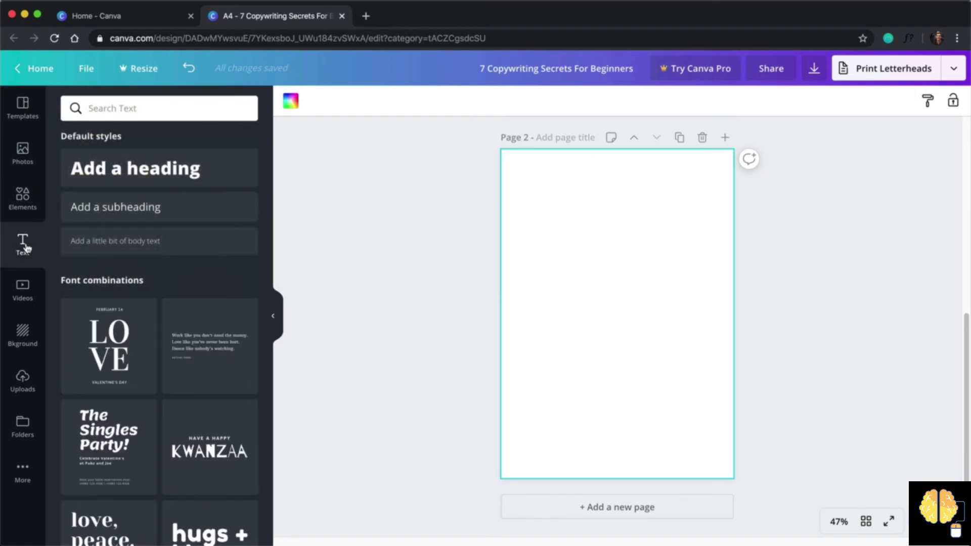
left_click(145, 173)
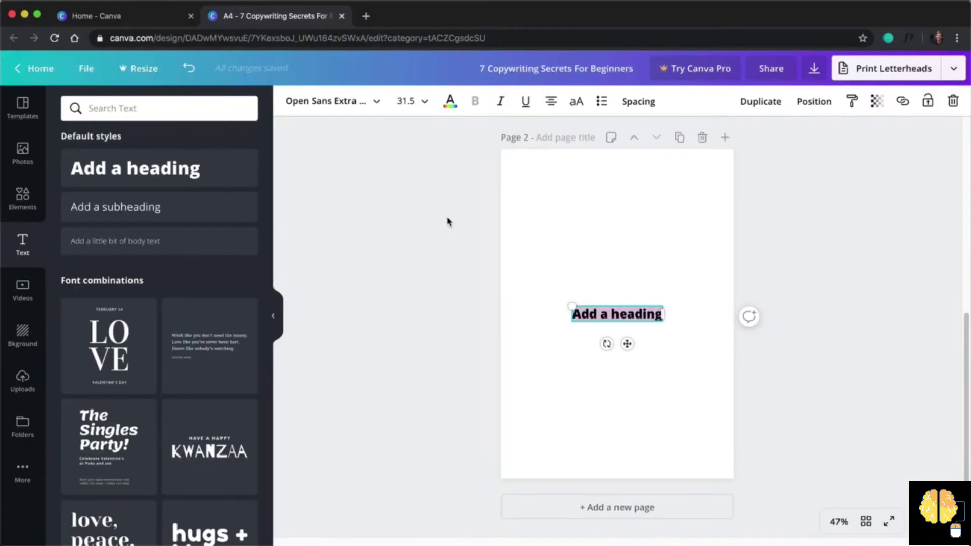
type("Introdu")
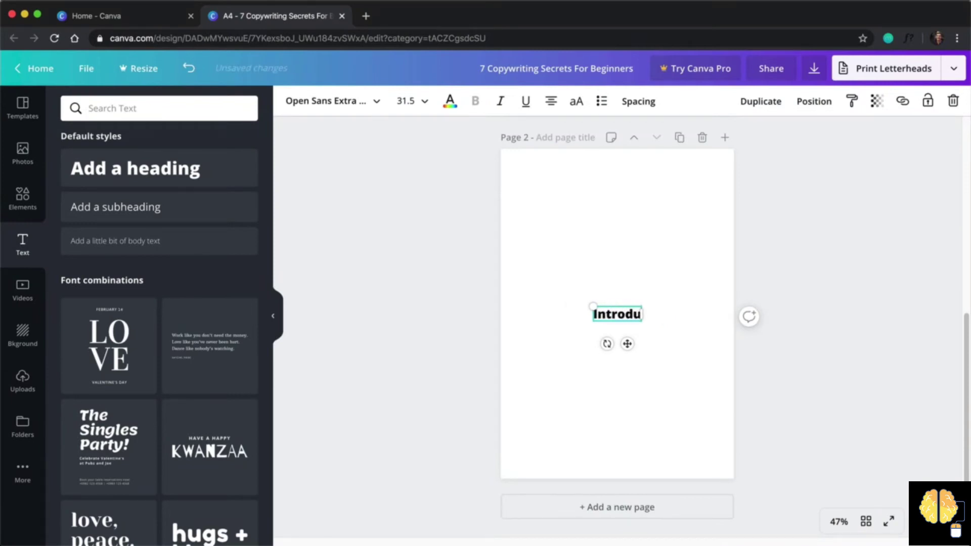
type("ction to this PDF")
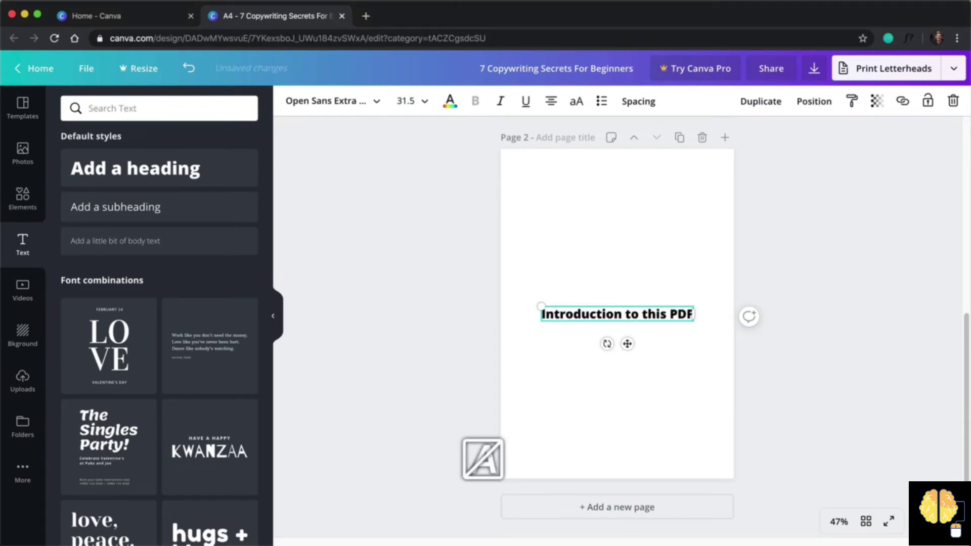
left_click_drag(626, 344, 609, 208)
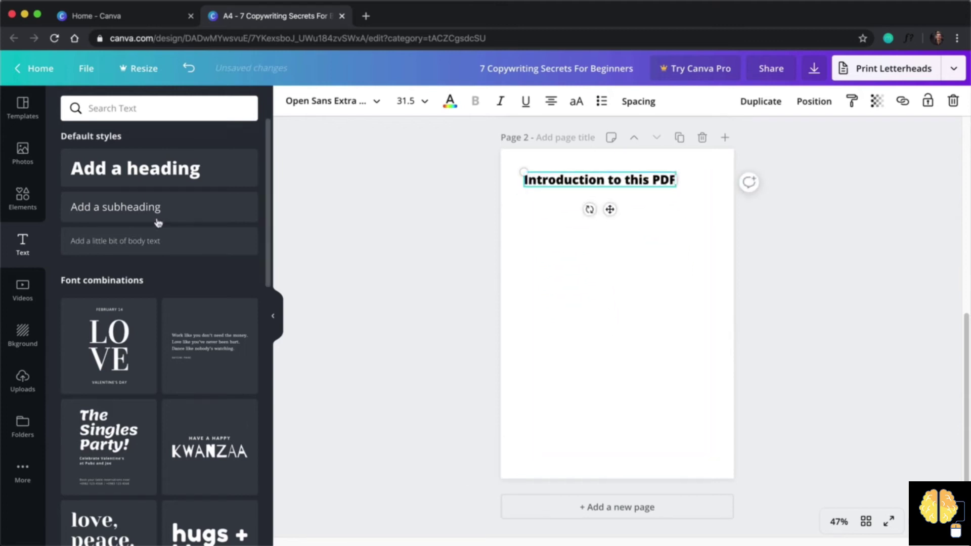
Add a body text box to page 2 and fill it with the three introductory paragraphs copied from the source article.
left_click(143, 246)
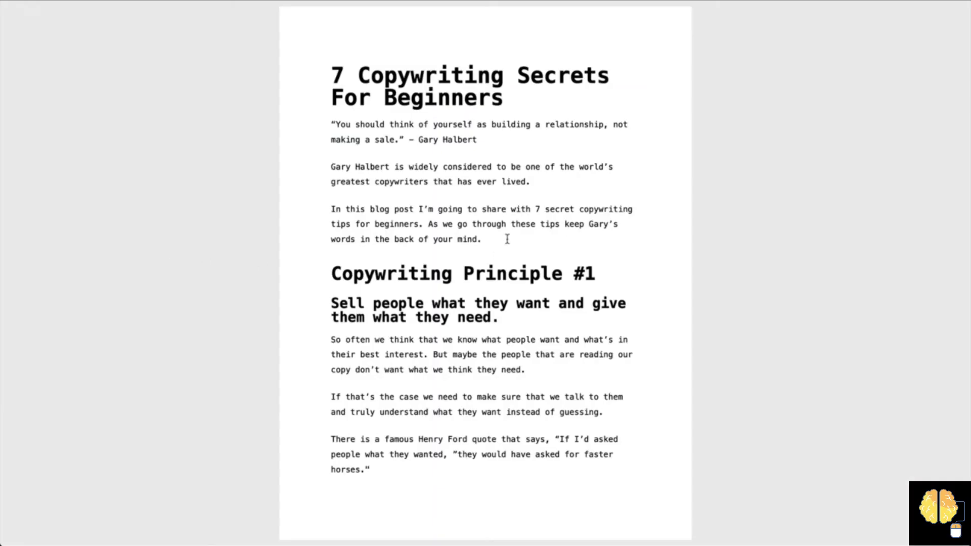
left_click_drag(506, 239, 332, 124)
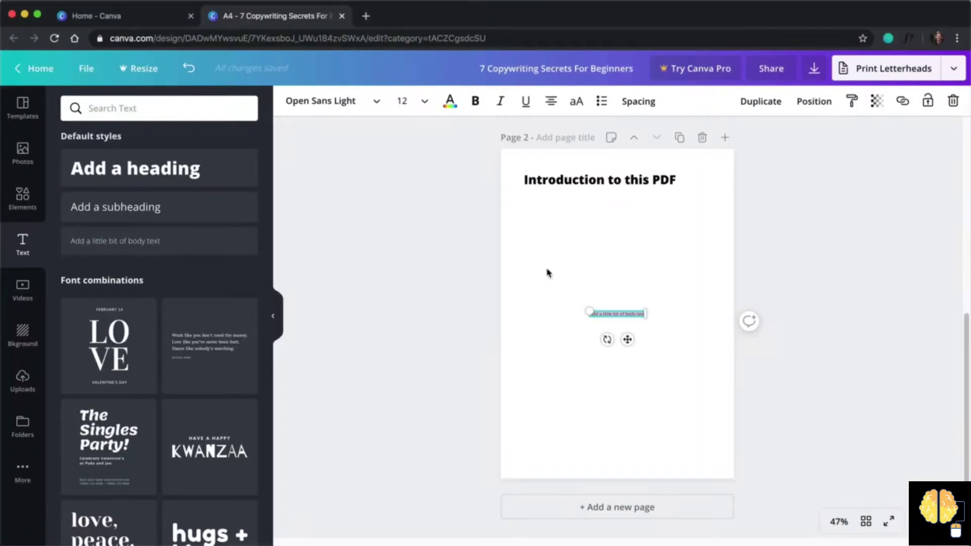
key("ctrl+v")
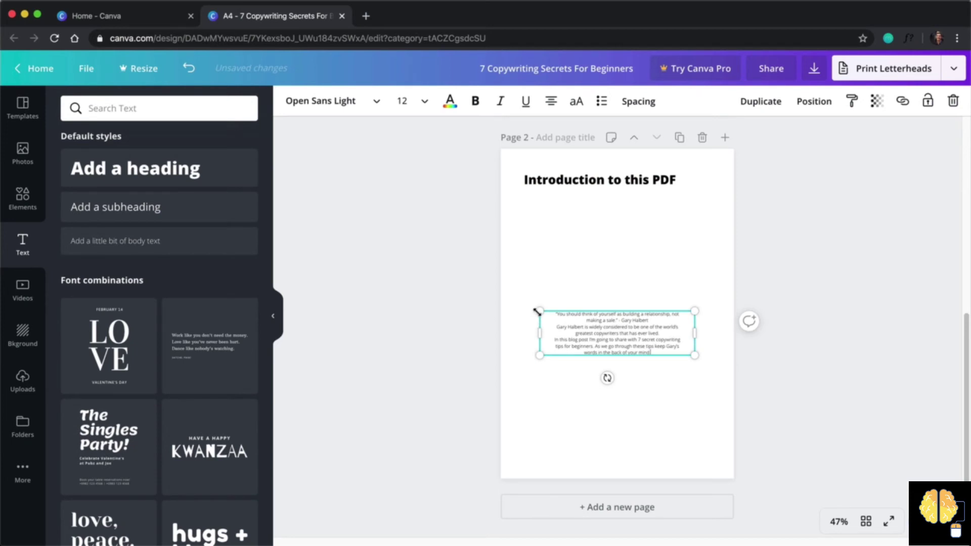
Enlarge the body text box, set its font size to 24 and position it directly below the heading.
left_click_drag(540, 311, 524, 256)
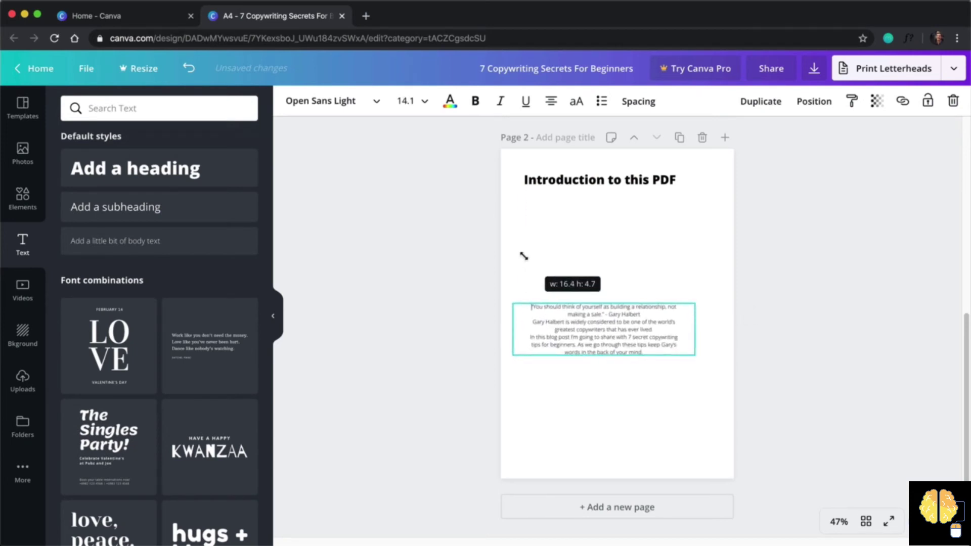
left_click_drag(689, 304, 691, 271)
double_click(651, 326)
key("ctrl+a")
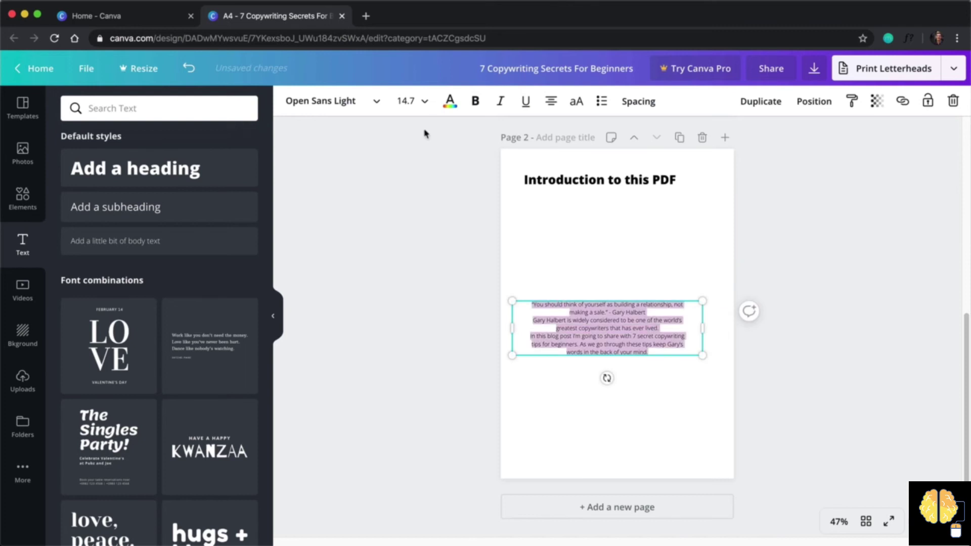
left_click(425, 101)
left_click(410, 335)
key("Escape")
left_click_drag(637, 328, 630, 255)
Left-align all of the body text on the introduction page.
triple_click(610, 245)
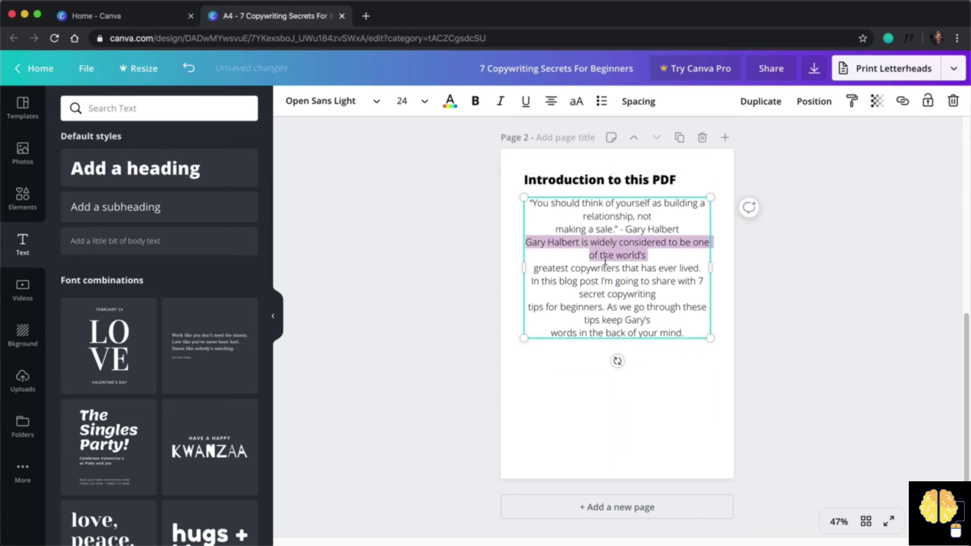
key("ctrl+a")
left_click(551, 101)
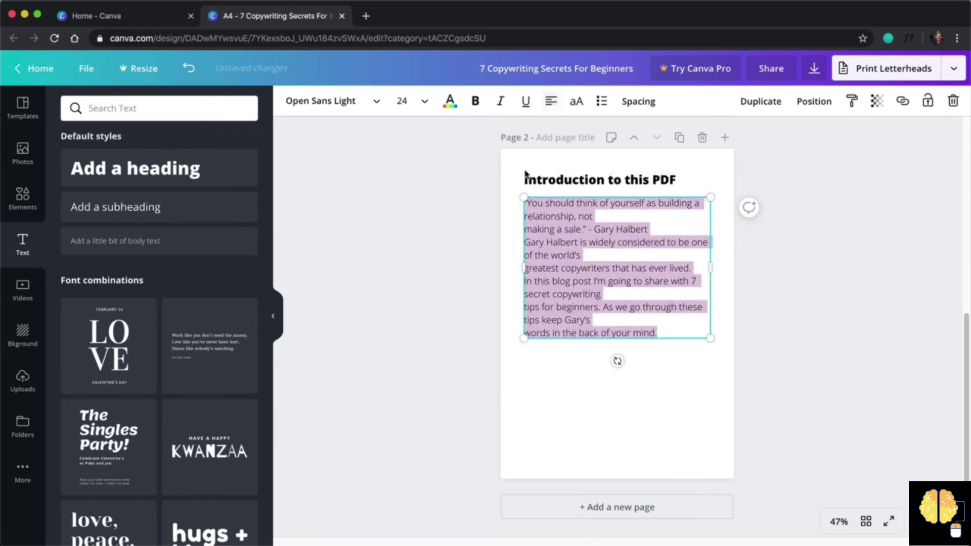
Rejoin the quote's broken line, put its attribution on a separate line, and leave a blank line after it.
left_click(588, 230)
key("Return")
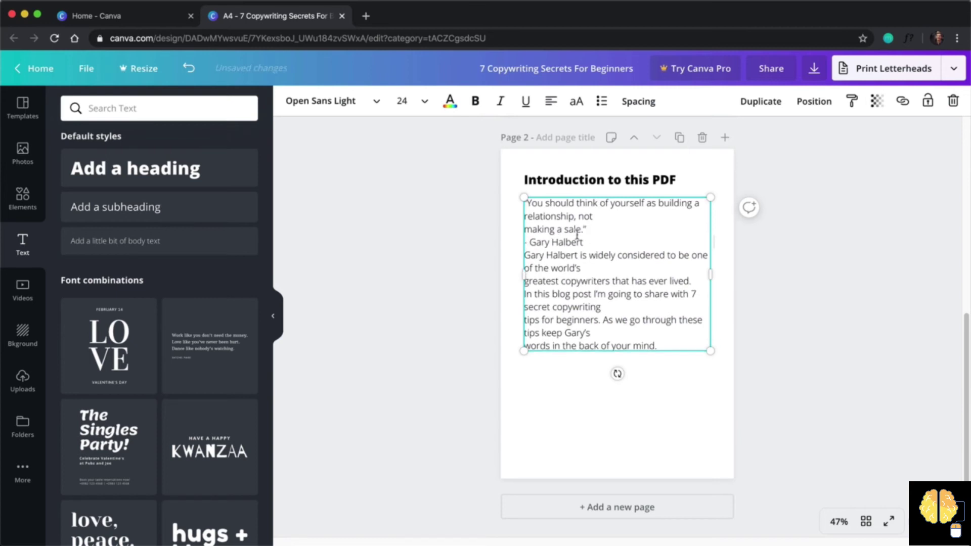
left_click(525, 229)
key("BackSpace")
left_click(587, 229)
key("Return")
Rejoin the broken lines of the "widely considered" paragraph and insert a blank line before "In this blog post".
left_click(525, 281)
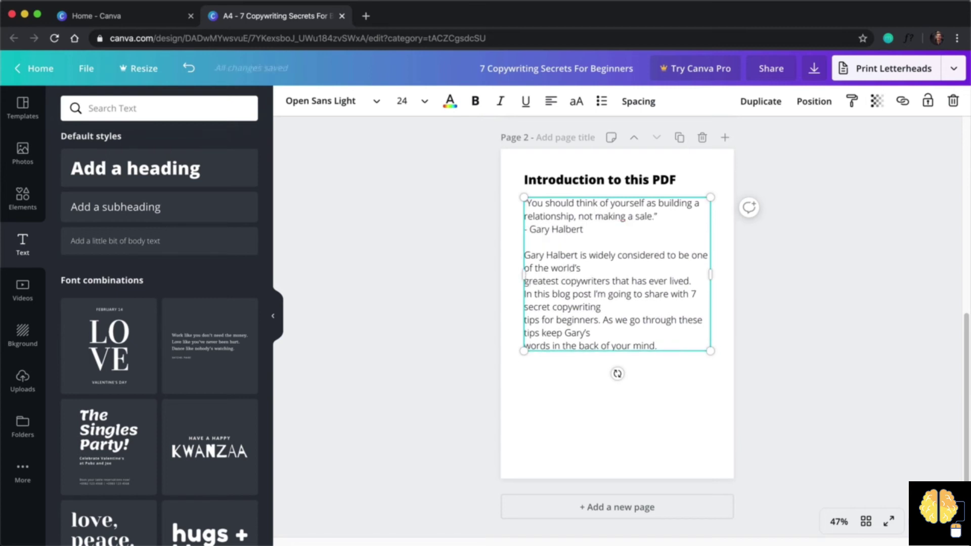
key("BackSpace")
left_click(526, 294)
key("Return")
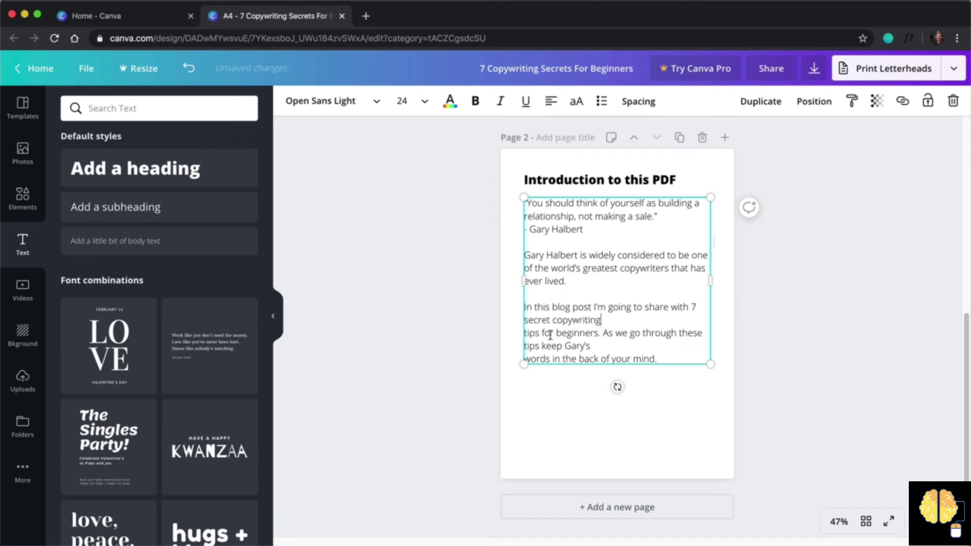
Rejoin the last paragraph's broken lines and split off "As we go through these tips" as a paragraph of its own.
key("Delete")
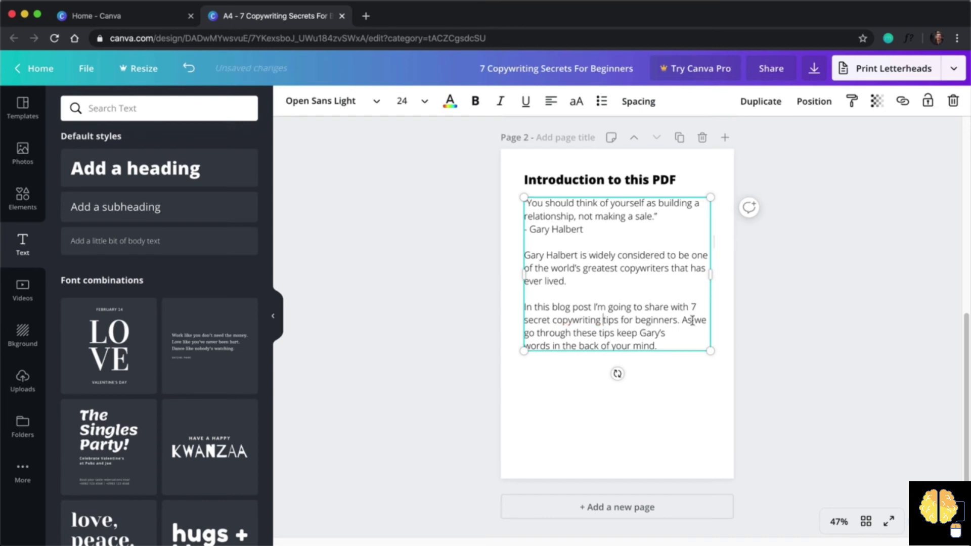
left_click(681, 320)
key("Return")
key("Return")
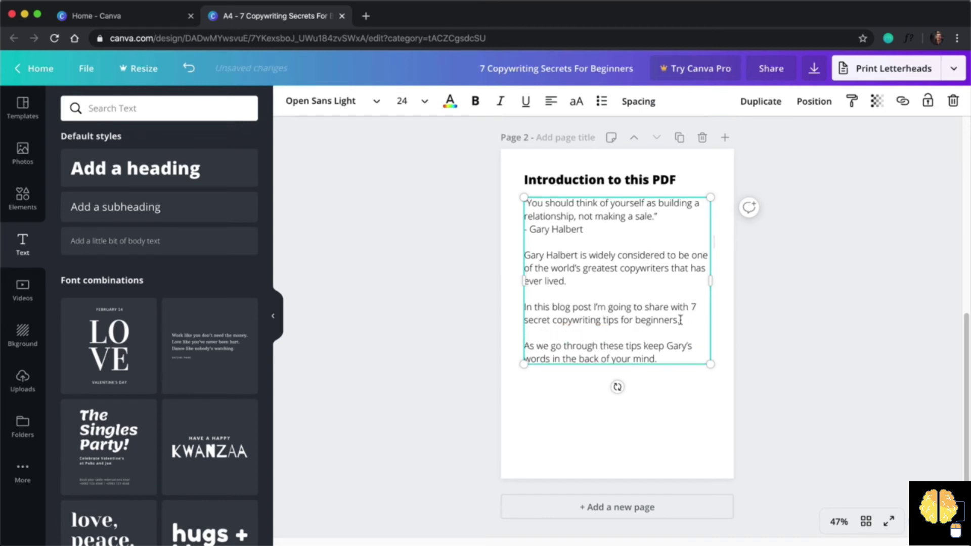
left_click(752, 333)
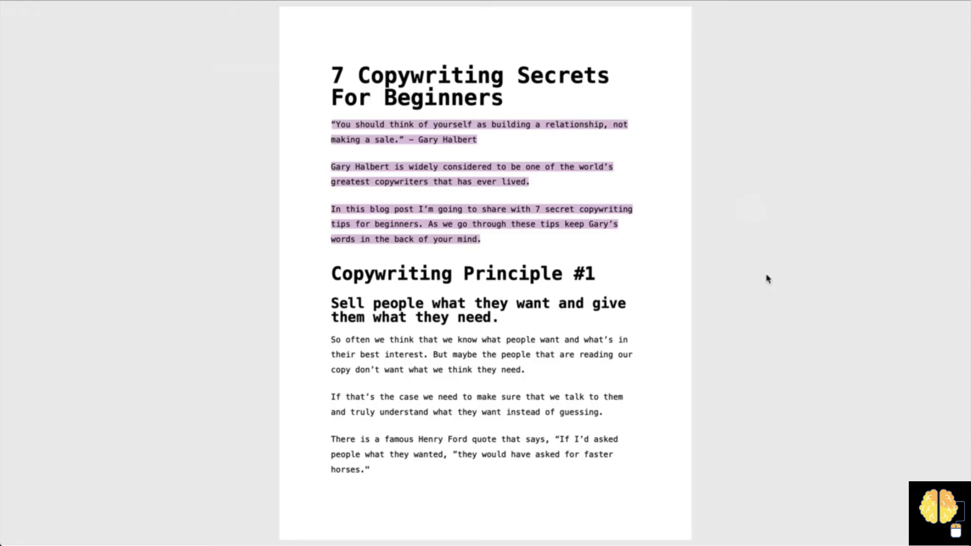
left_click(337, 168)
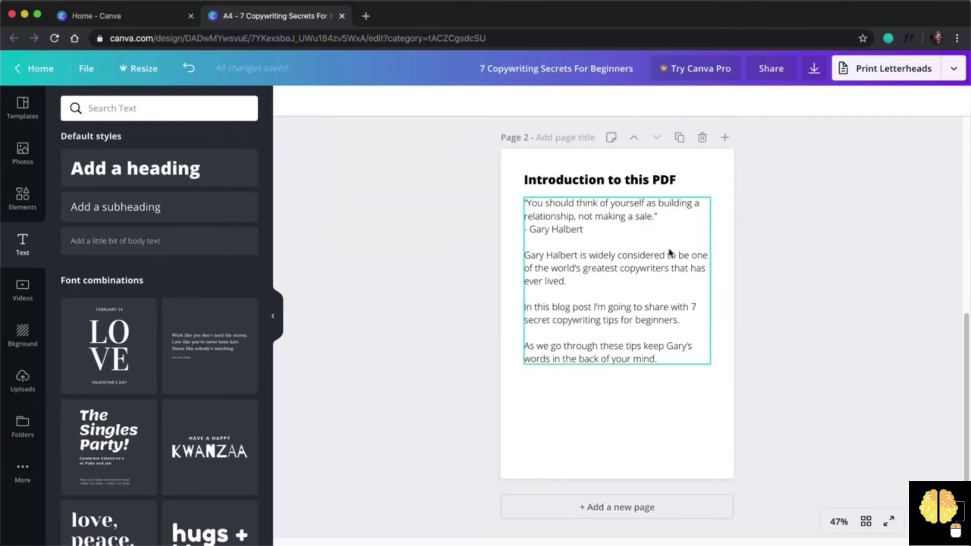
scroll(711, 247, "up", 10)
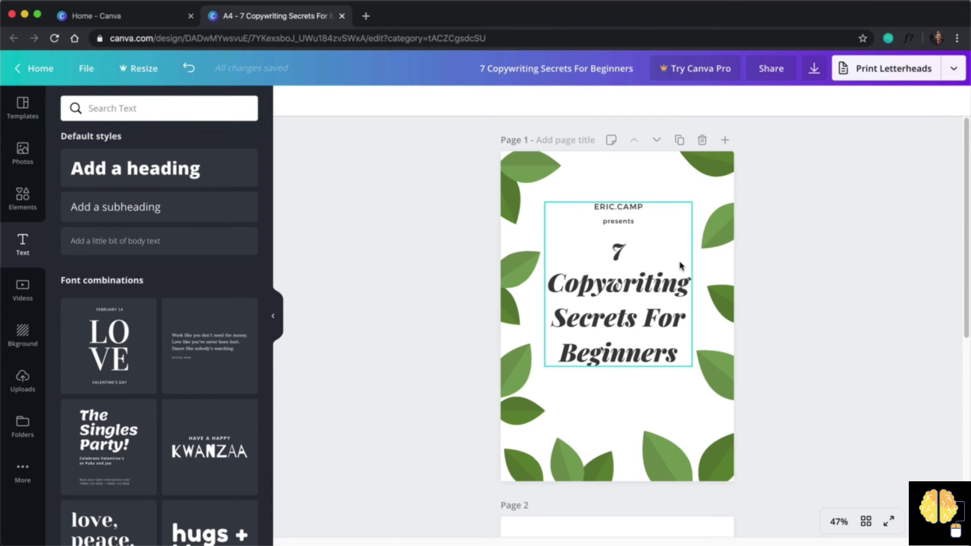
scroll(723, 253, "down", 7)
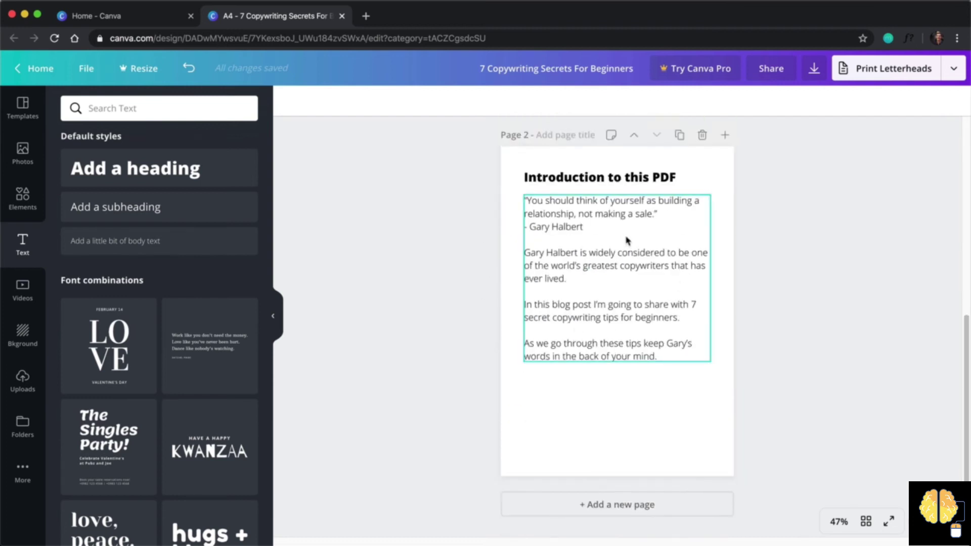
Download all pages of the design as PDF Print and dismiss the Canva Pro trial offer.
left_click(814, 70)
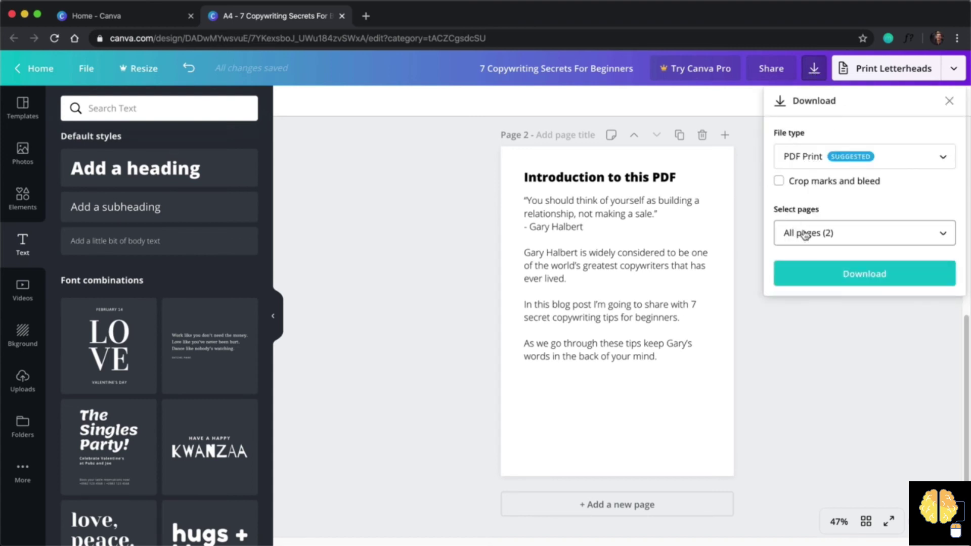
left_click(883, 275)
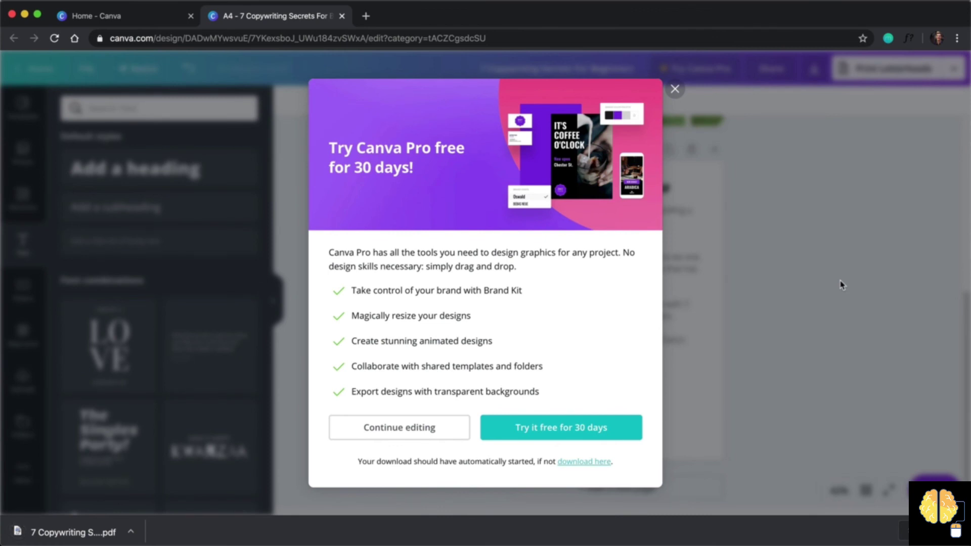
left_click(676, 91)
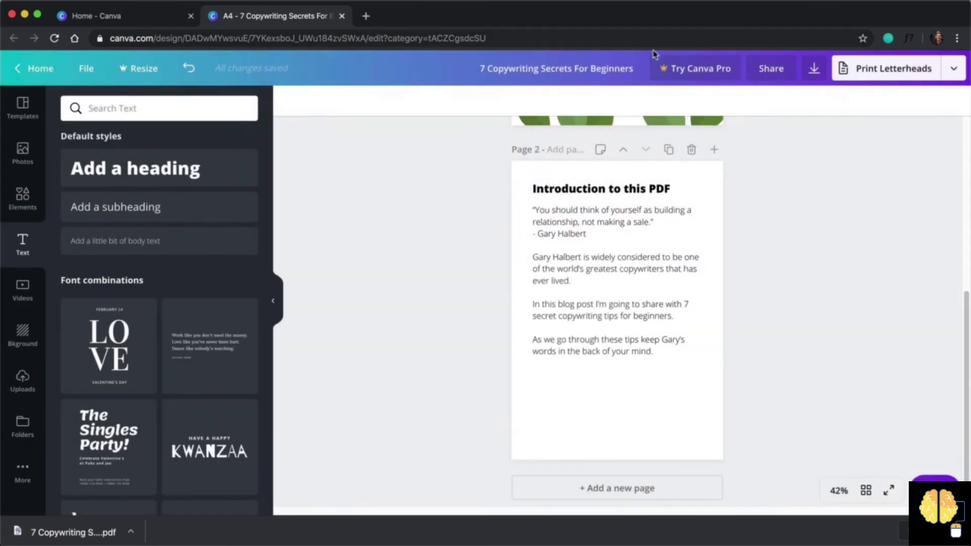
Open the downloaded PDF in the PDF viewer, enlarge the window to show whole pages, and look through them.
left_click(763, 543)
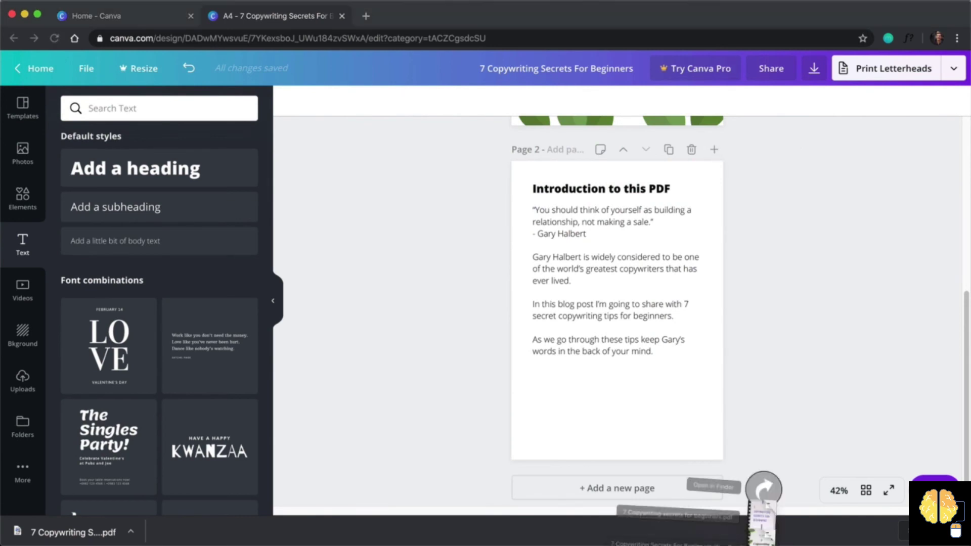
left_click(763, 538)
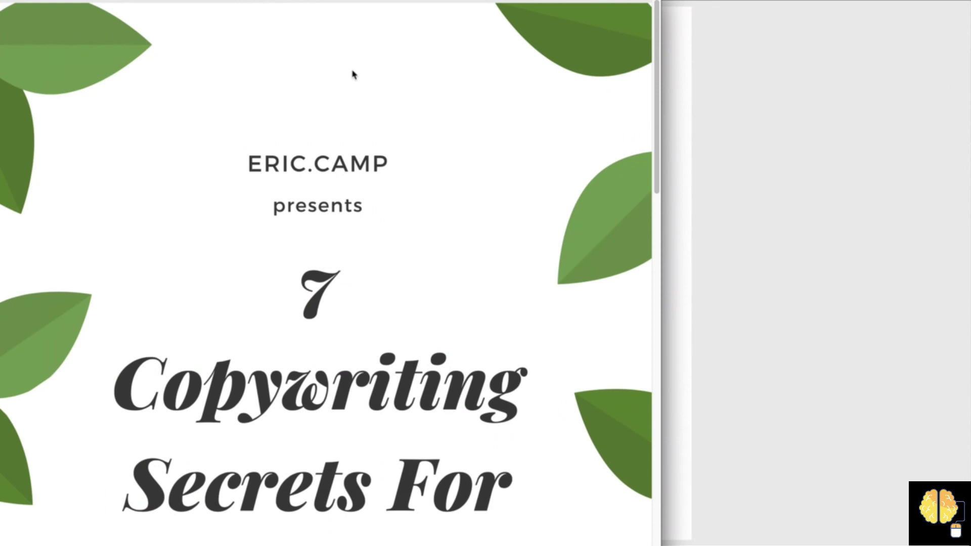
left_click_drag(284, 0, 969, 60)
key("super+2")
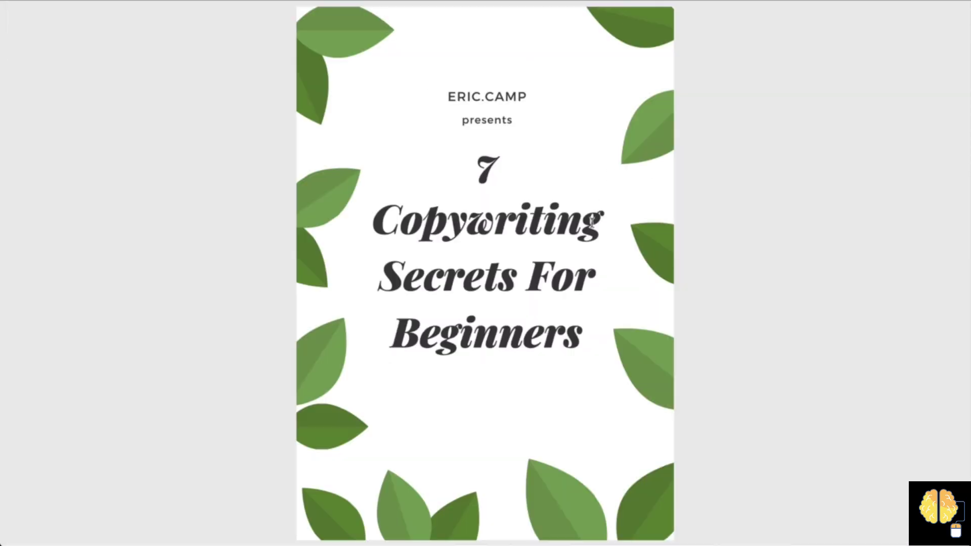
key("Down")
key("Up")
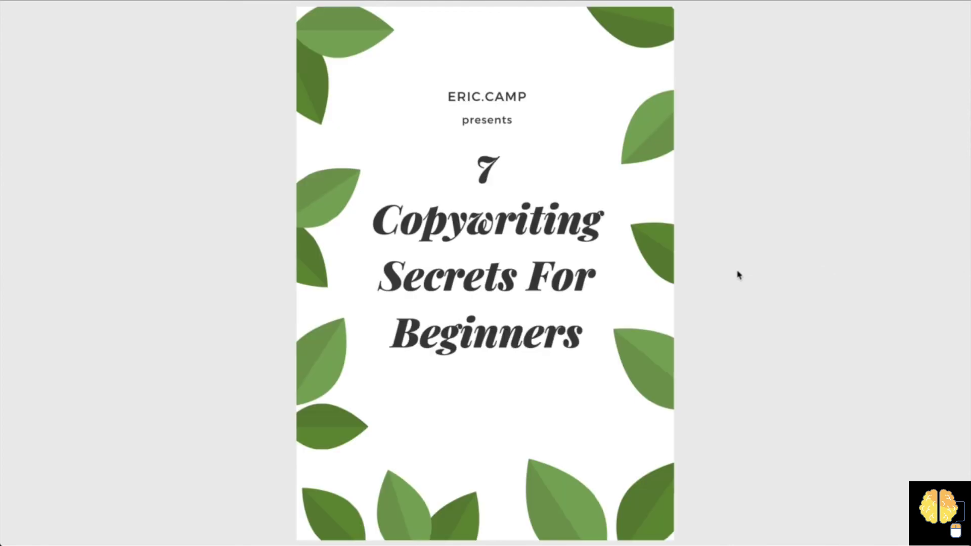